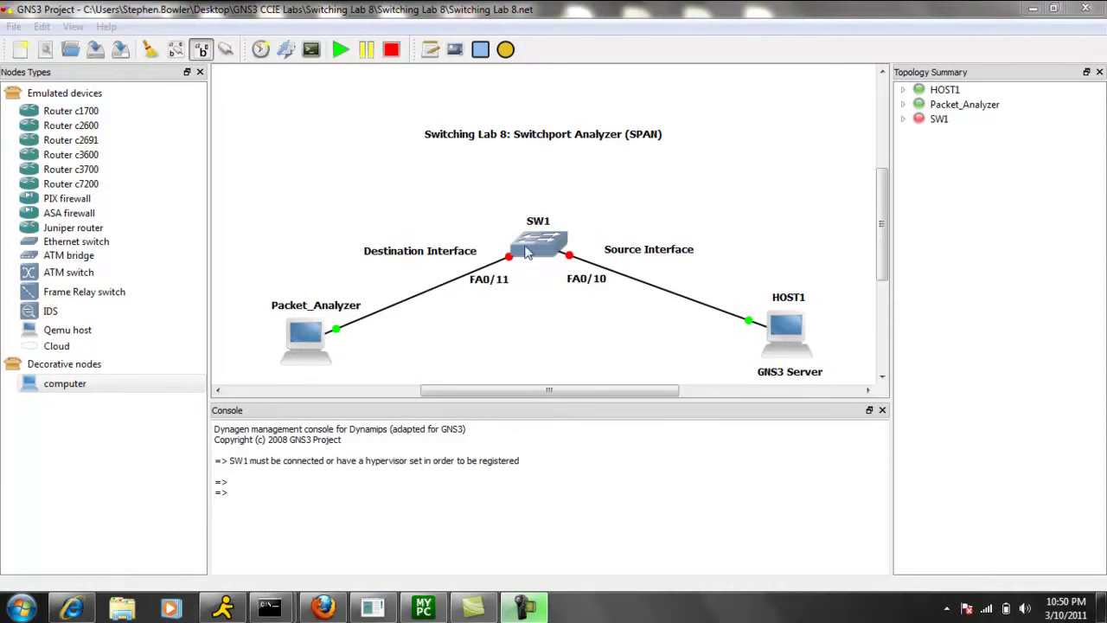
Step: Add a 'Monitored Port' text note positioned just above the Source Interface label on SW1
click(430, 49)
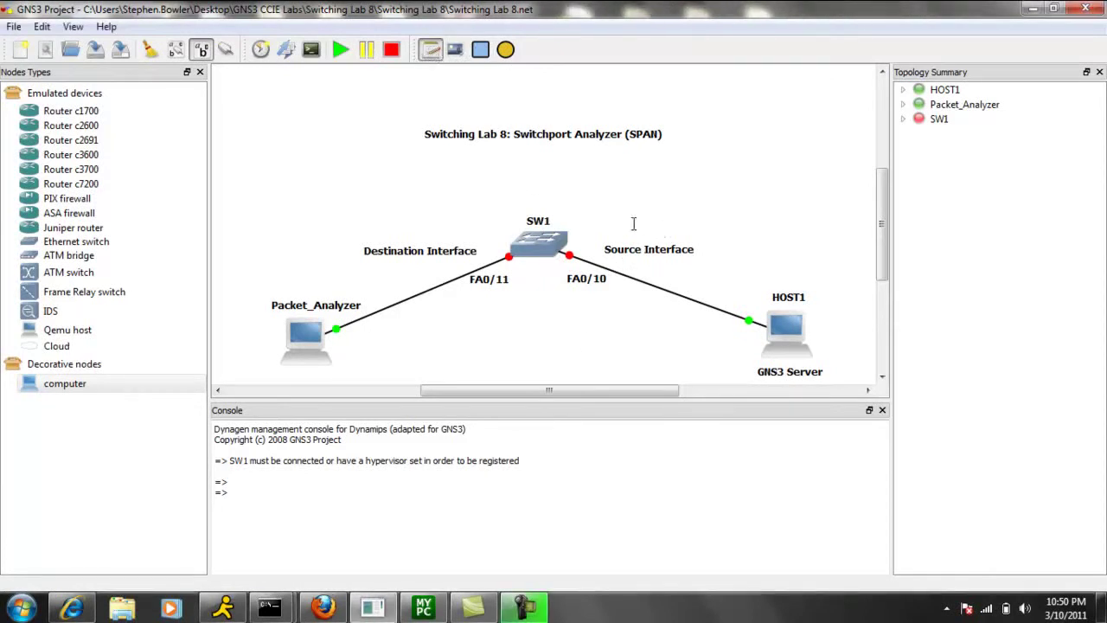
click(616, 234)
text(M)
text(o)
text(nit)
text(ored Port)
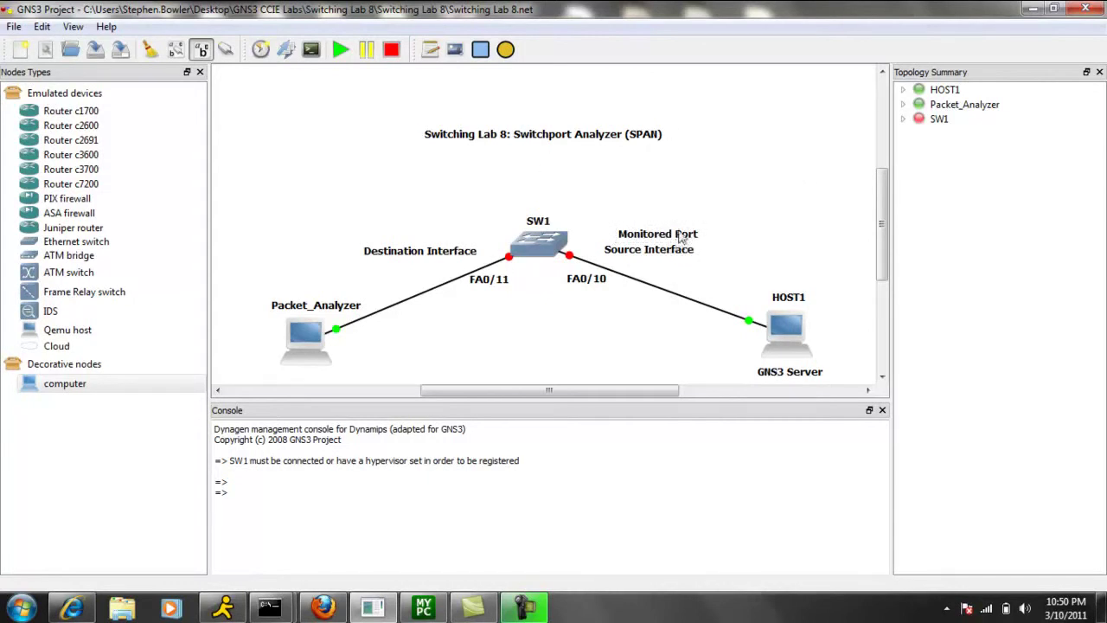
drag(681, 238, 673, 240)
click(694, 194)
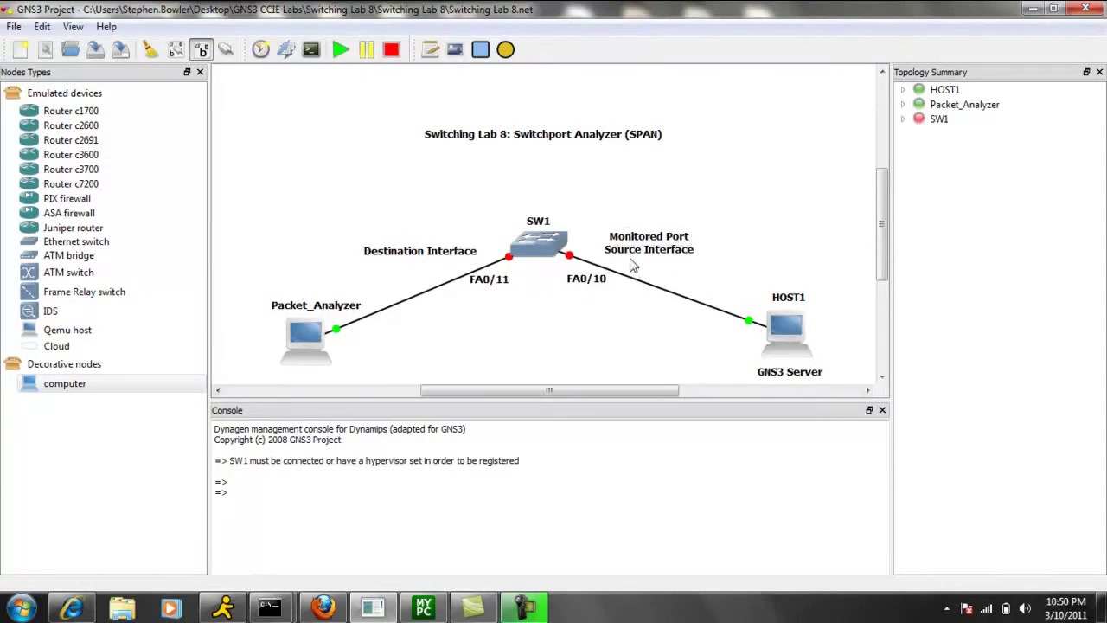
Step: Arm the Add a note tool for another topology annotation
click(430, 49)
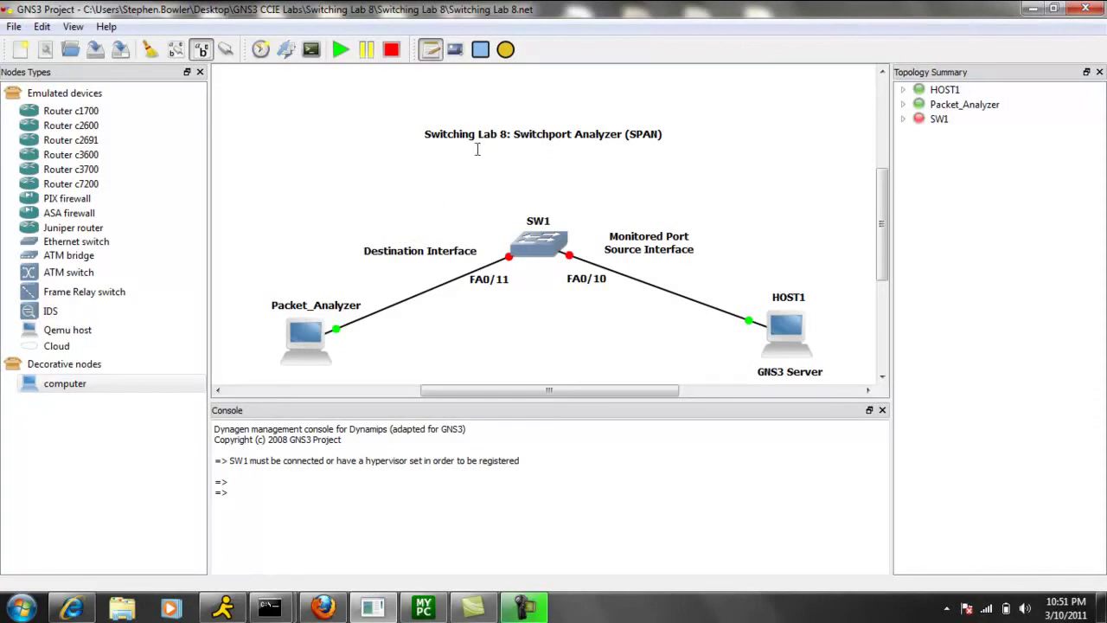
Step: Place a '(Monitoring Port)' note above Destination Interface, nudged slightly left into position
click(385, 232)
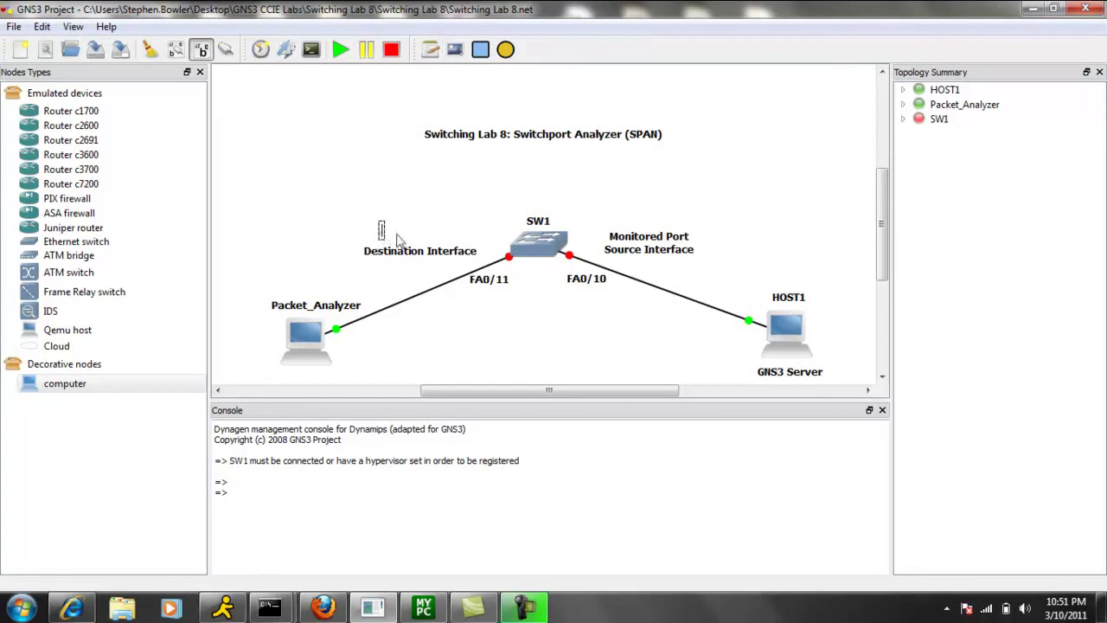
text((Mon)
text(itoring Po)
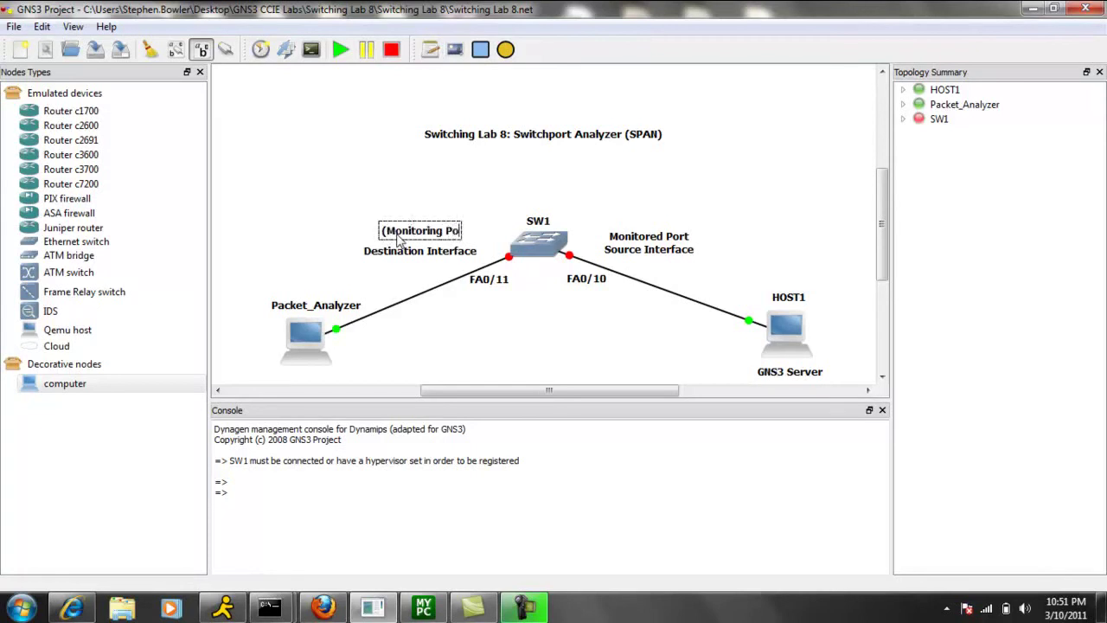
text(rt))
click(458, 204)
drag(451, 235, 444, 238)
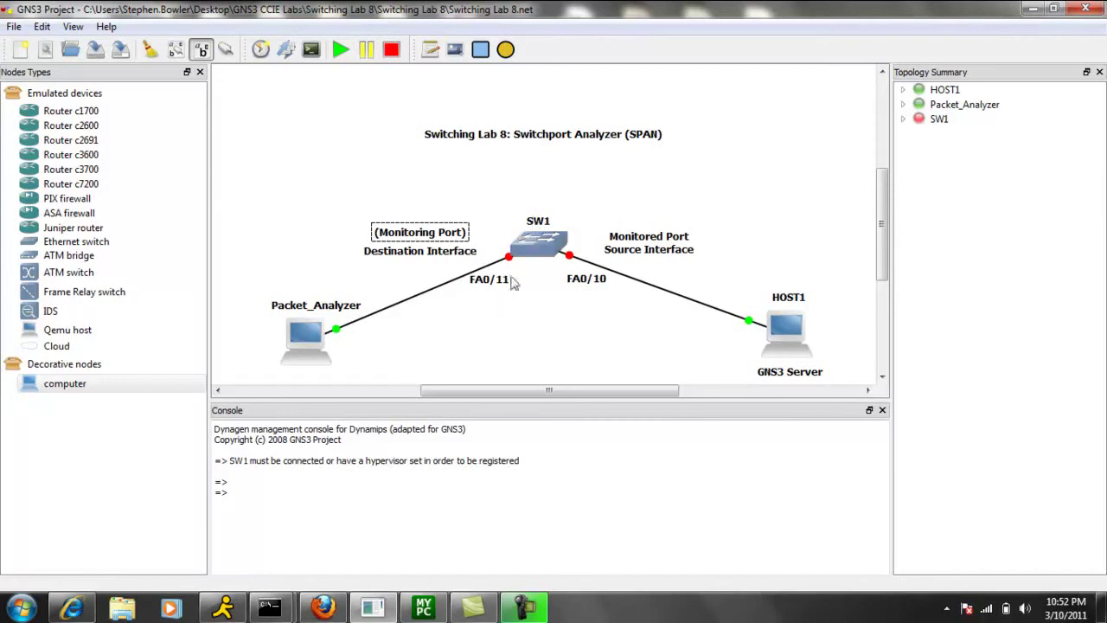
click(456, 209)
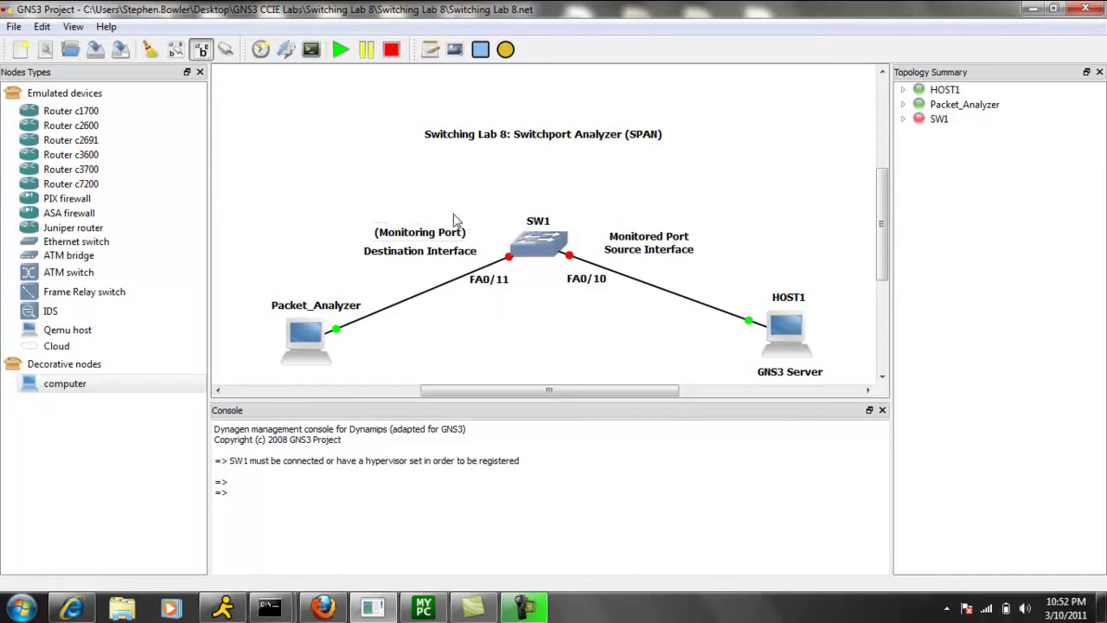